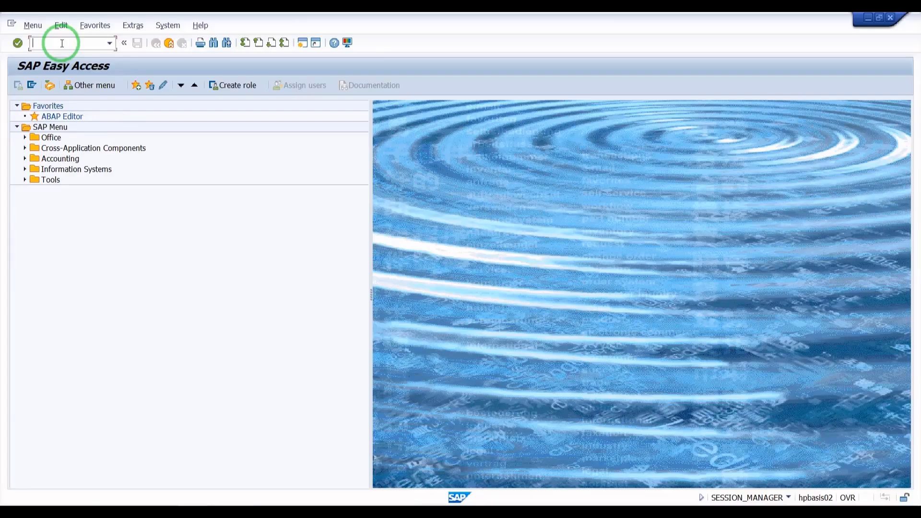
# Run transaction SPAD and display the output device list, which holds only LP01.
pyautogui.press('capslock')
pyautogui.click(60, 43)
pyautogui.write('SPAD')
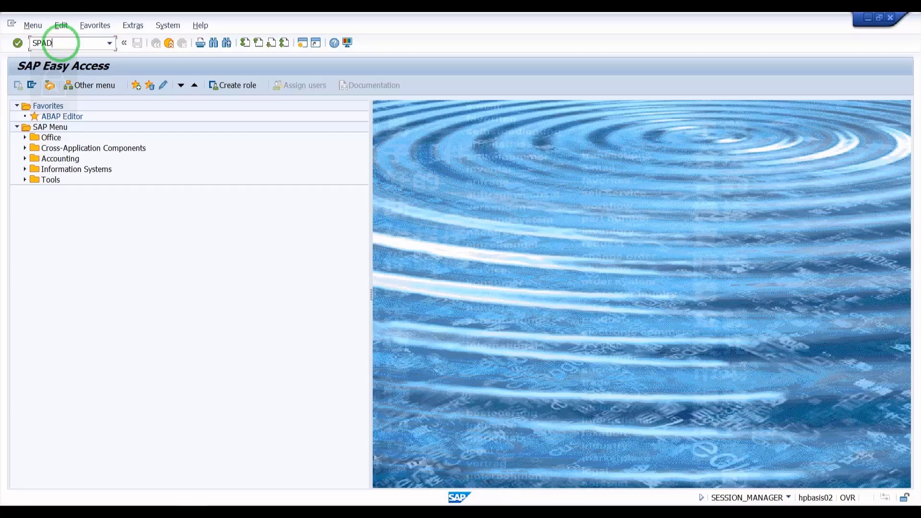
pyautogui.press('Return')
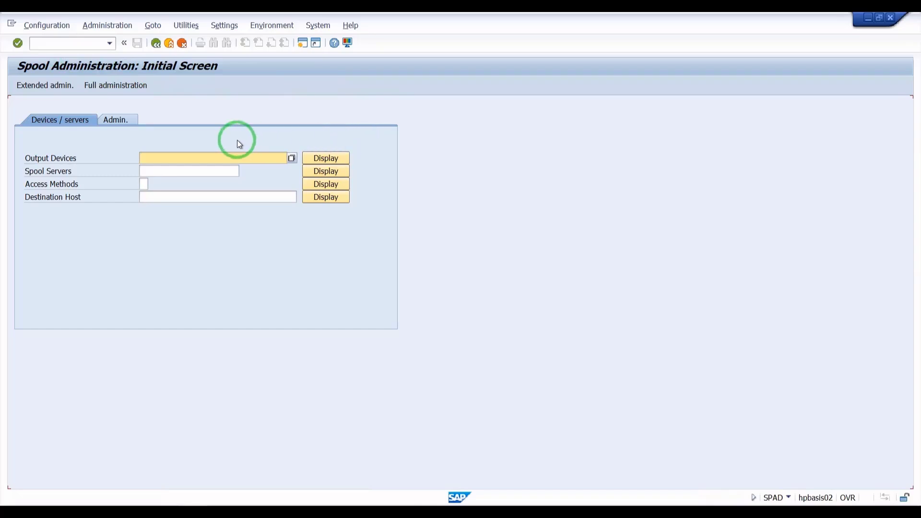
pyautogui.click(286, 157)
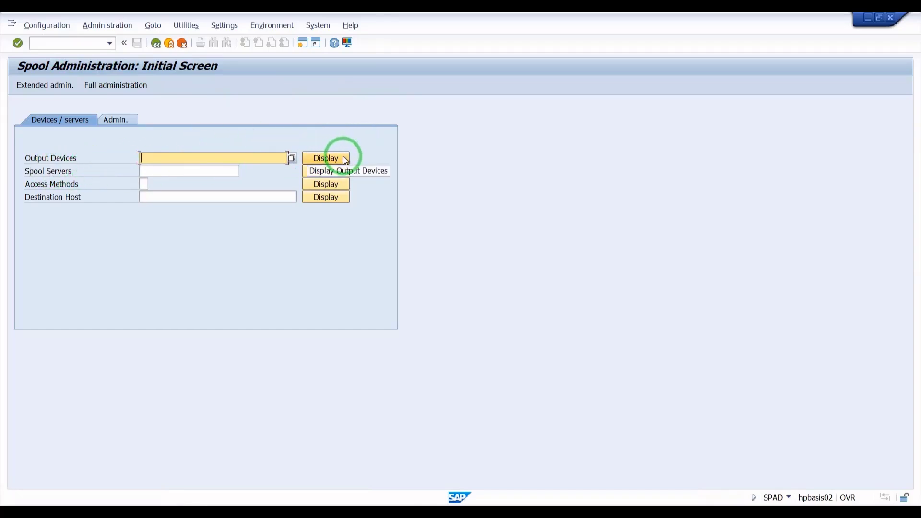
pyautogui.click(325, 159)
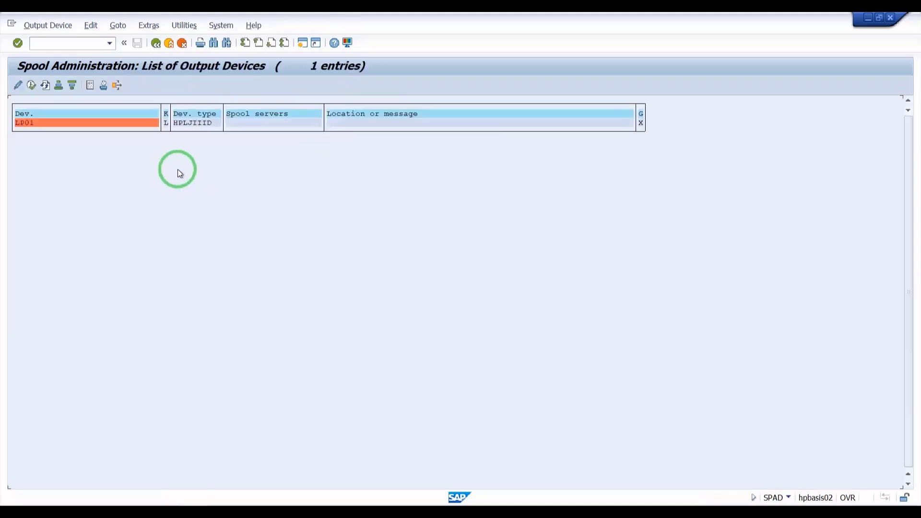
# In change mode, create a new output device TESTPRINTER with short name TST.
pyautogui.click(18, 86)
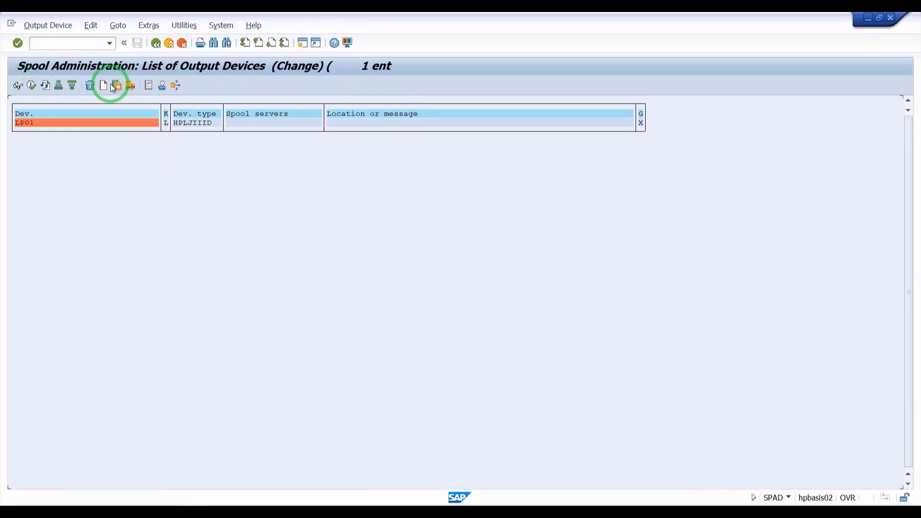
pyautogui.click(111, 85)
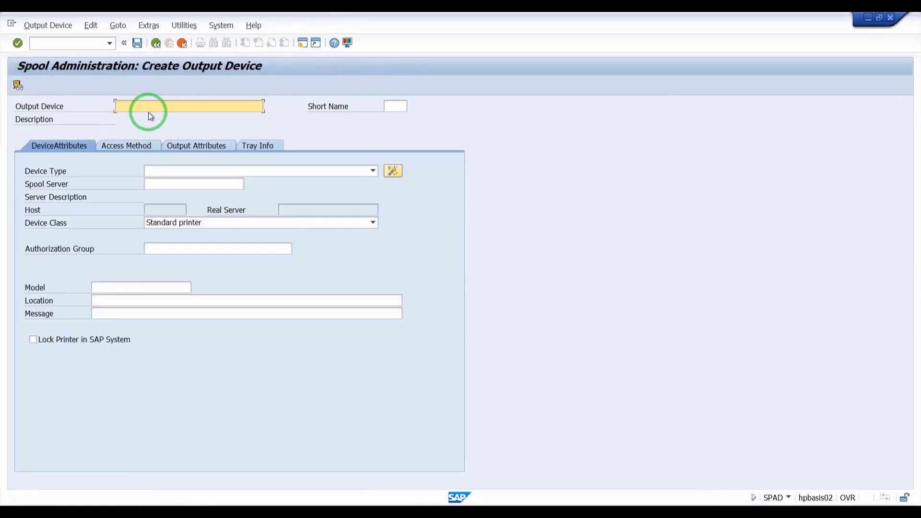
pyautogui.write('TEST')
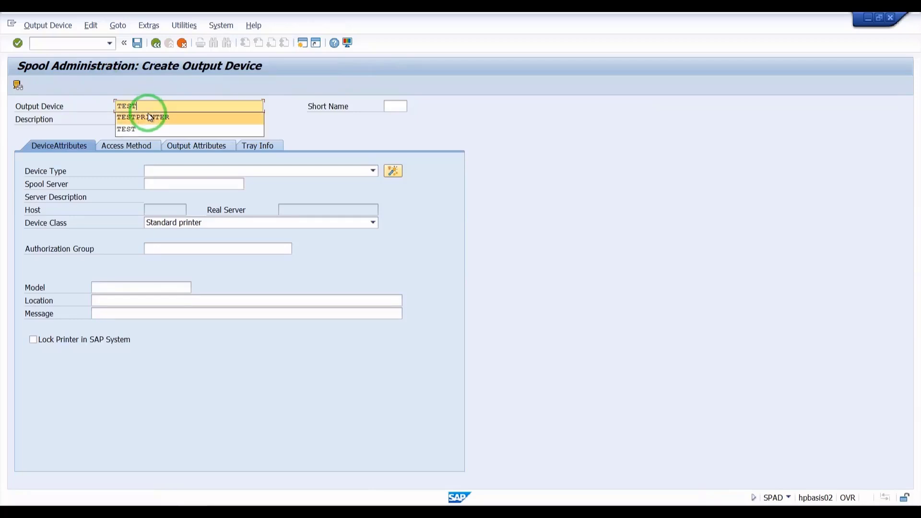
pyautogui.click(148, 115)
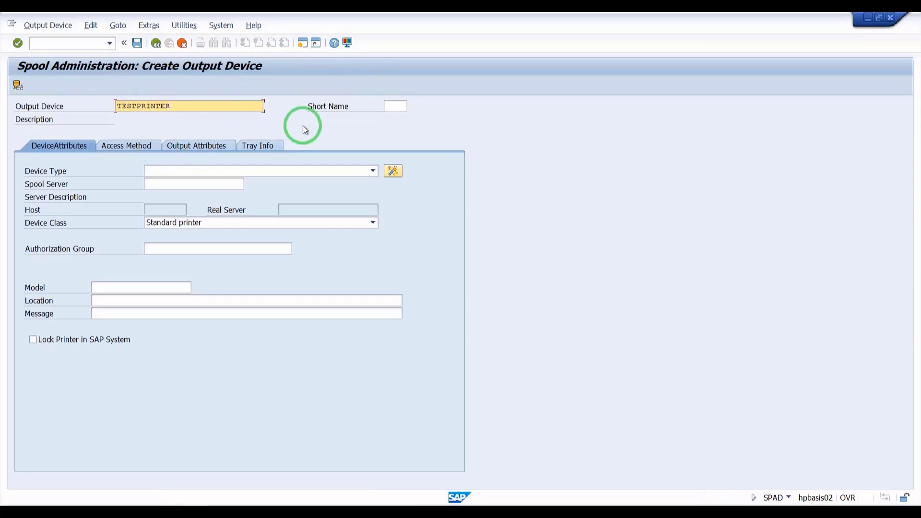
pyautogui.click(392, 106)
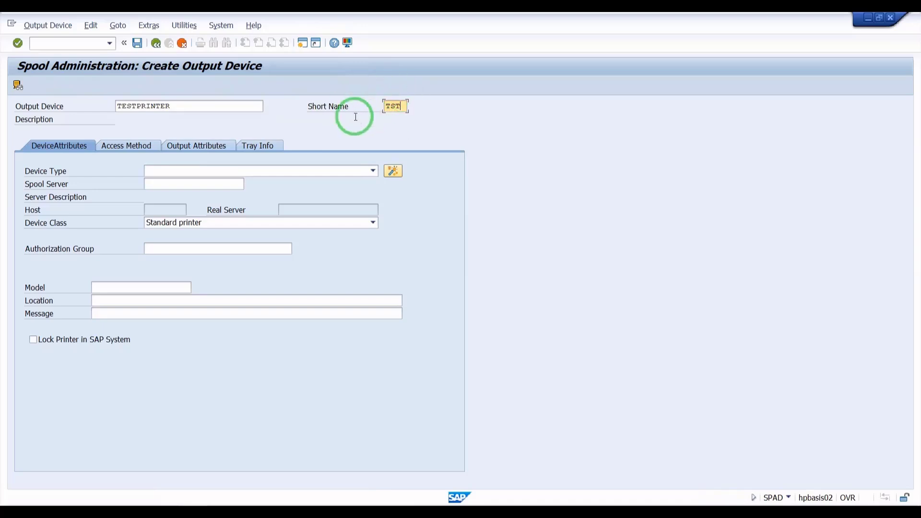
# Set the device type to CAN105 (Canon iR105).
pyautogui.click(170, 173)
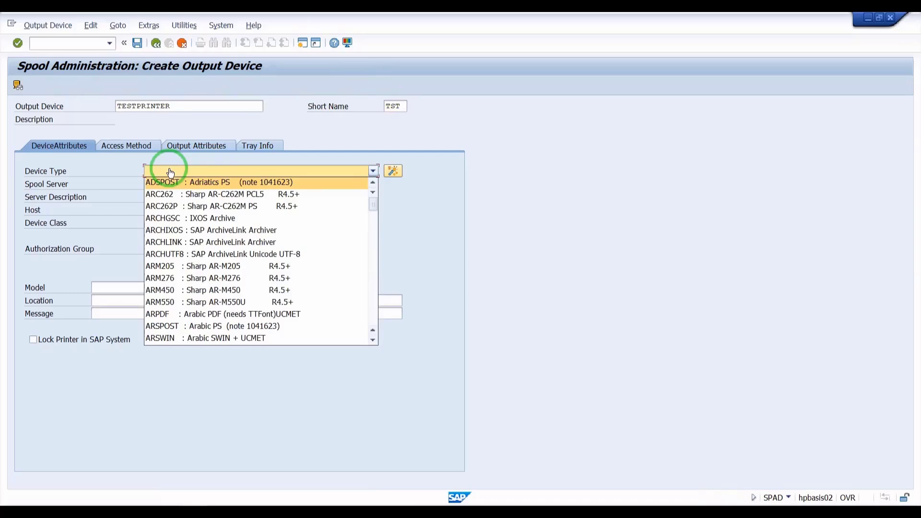
pyautogui.scroll(-2, 230, 250)
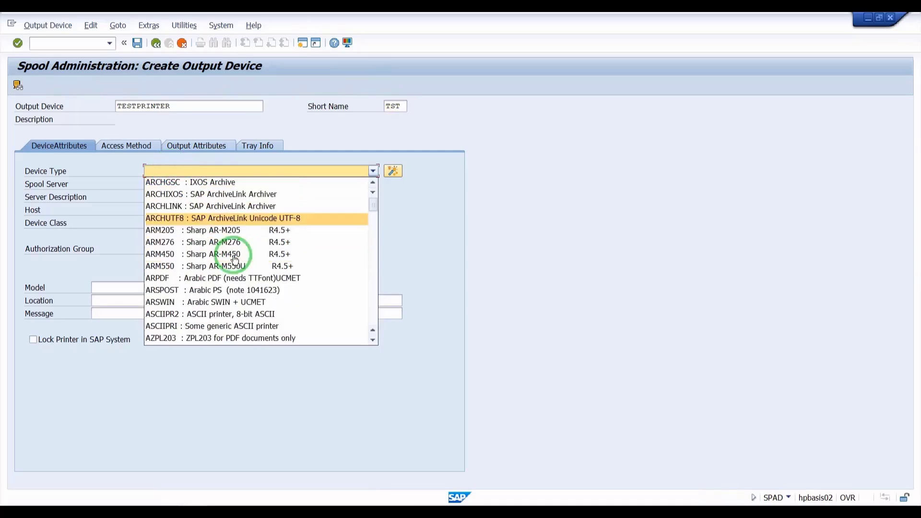
pyautogui.scroll(-4, 197, 277)
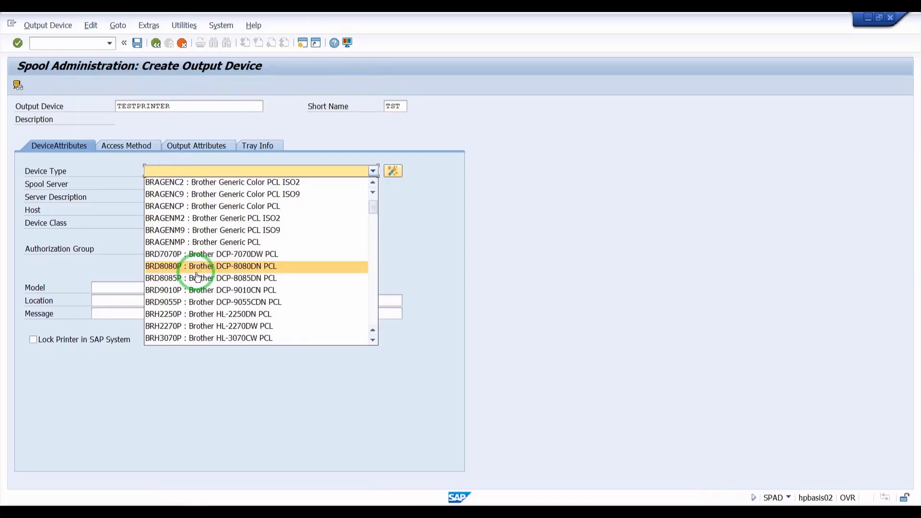
pyautogui.scroll(-2, 196, 277)
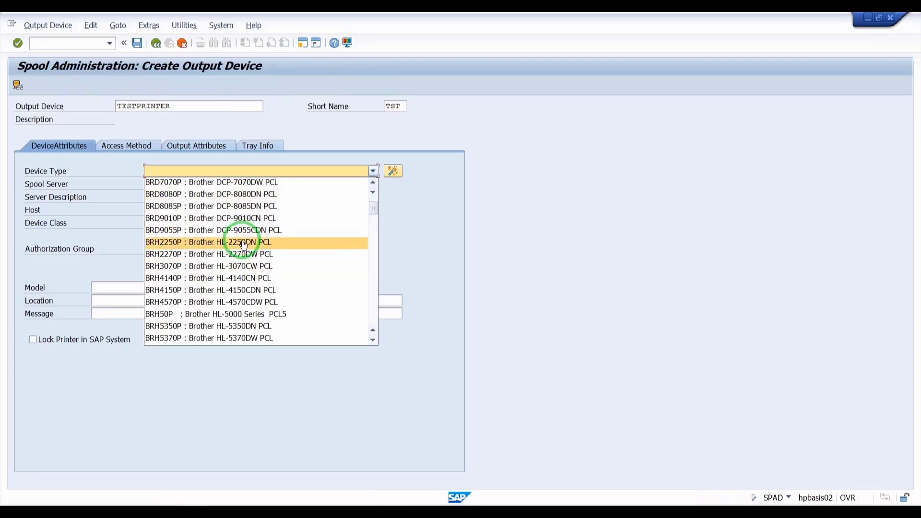
pyautogui.scroll(-3, 243, 245)
pyautogui.scroll(-3, 244, 288)
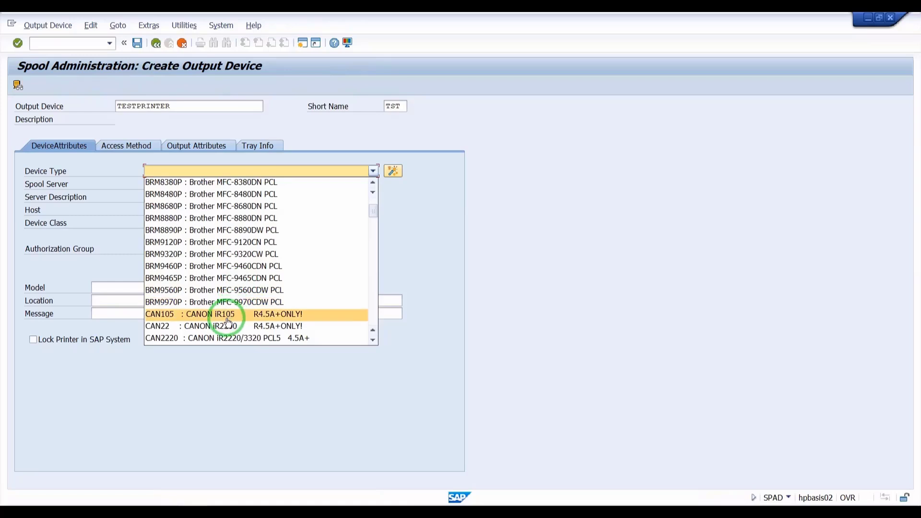
pyautogui.click(225, 314)
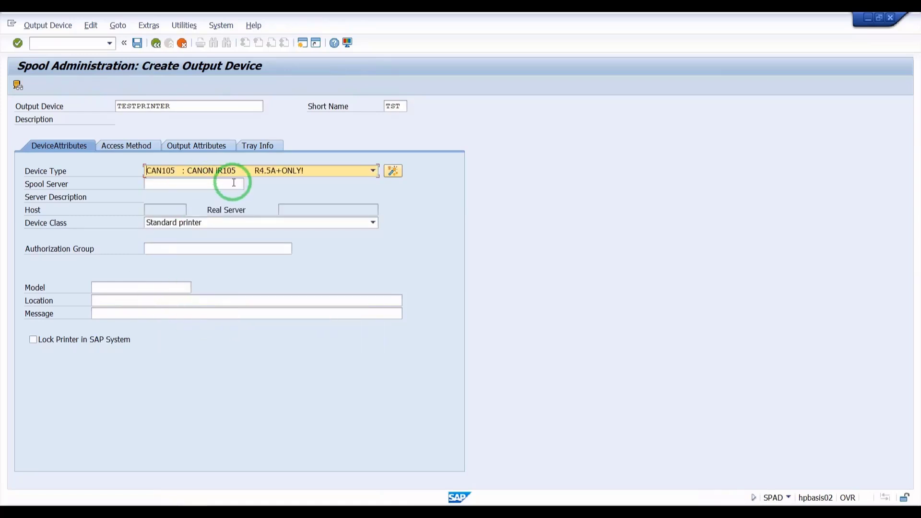
# Choose hpbasis02_AP7_05 as the spool server from the active servers list.
pyautogui.click(194, 186)
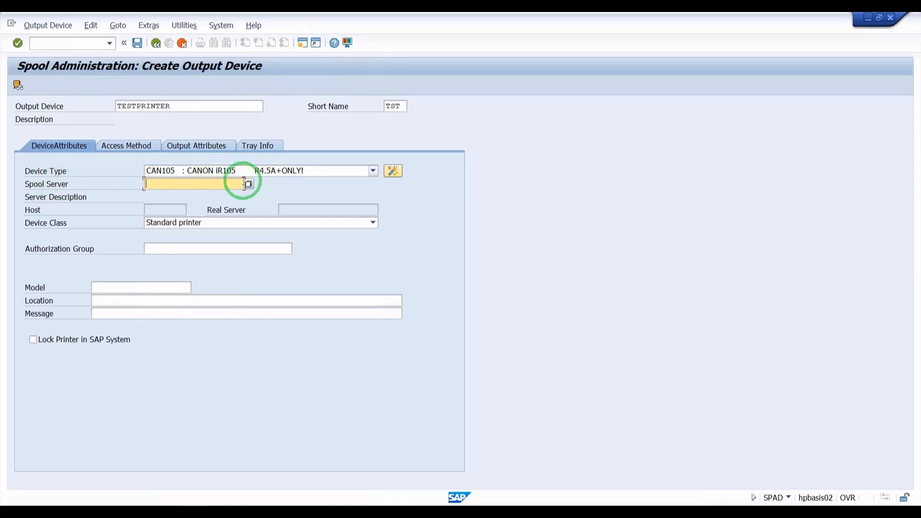
pyautogui.click(249, 184)
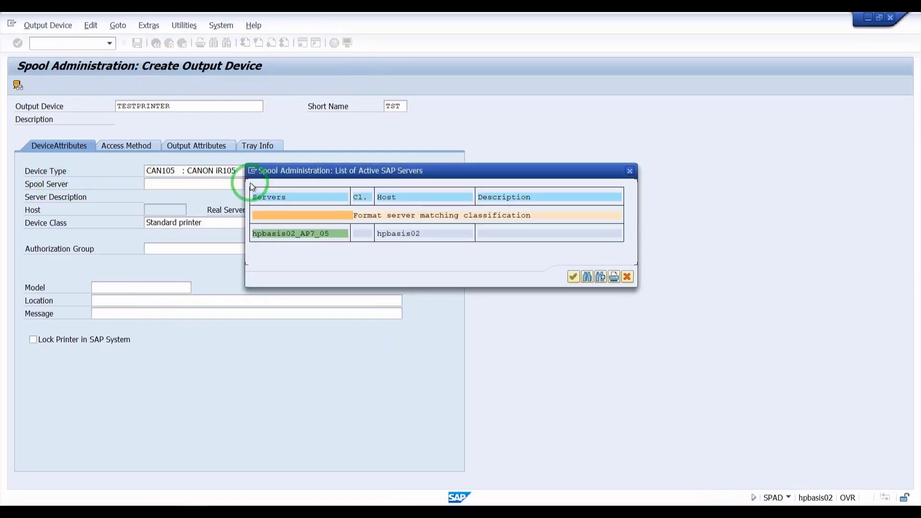
pyautogui.doubleClick(288, 234)
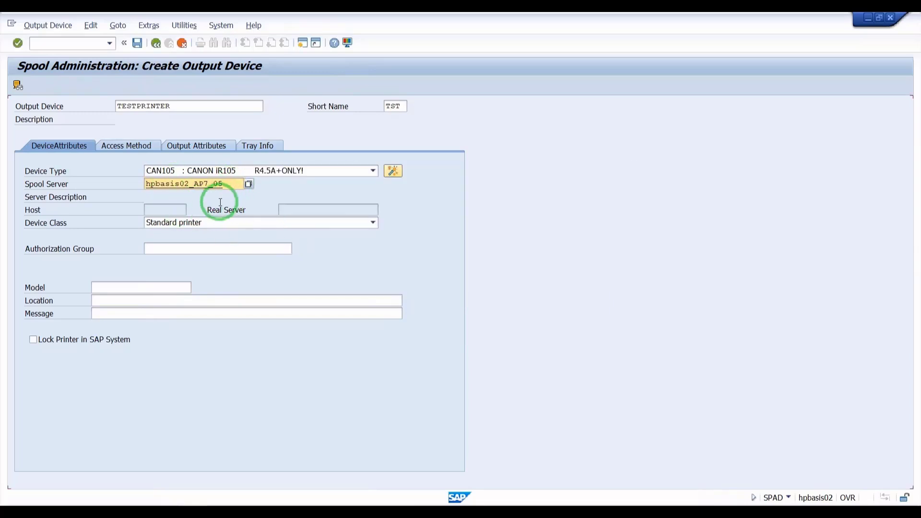
# Check that the host spool access method is L (local LP/LPR), then bring up the Paint notes.
pyautogui.click(111, 147)
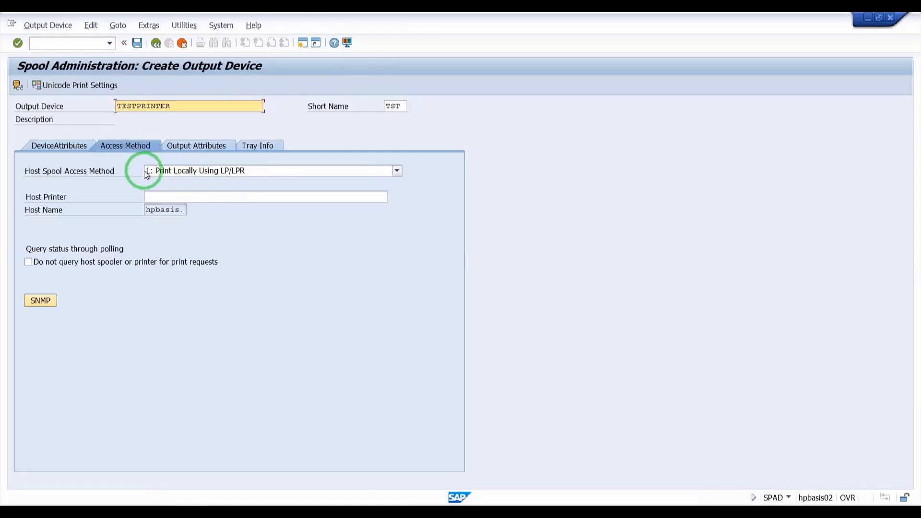
pyautogui.click(278, 173)
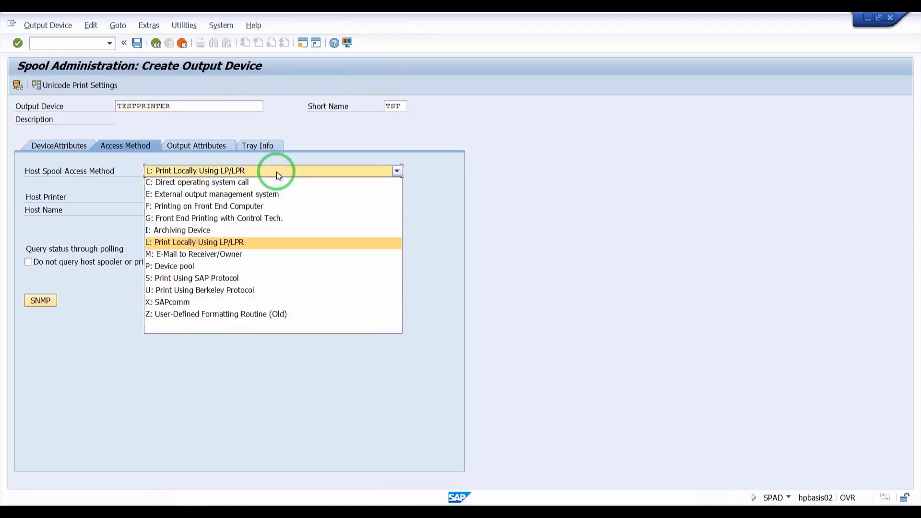
pyautogui.hotkey('alt', 'Tab')
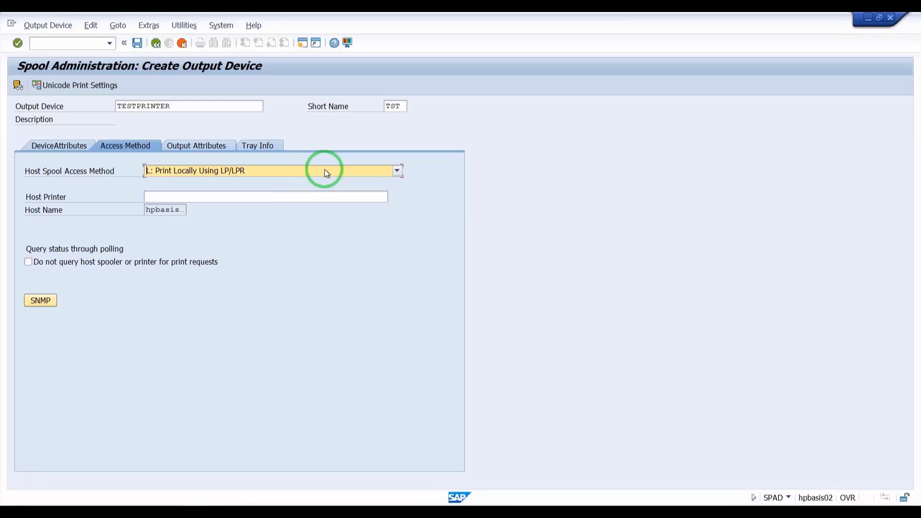
# Try host spool access methods C and then L, comparing them with the Paint notes.
pyautogui.click(325, 171)
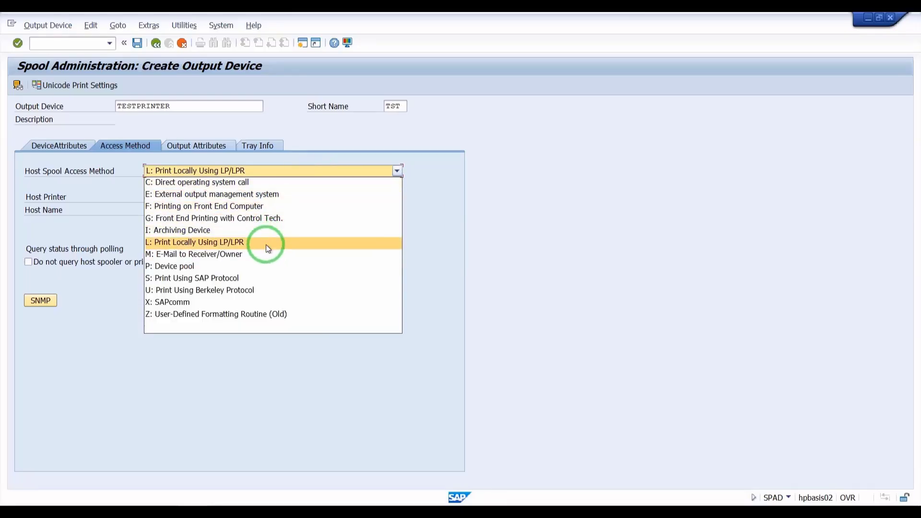
pyautogui.click(263, 184)
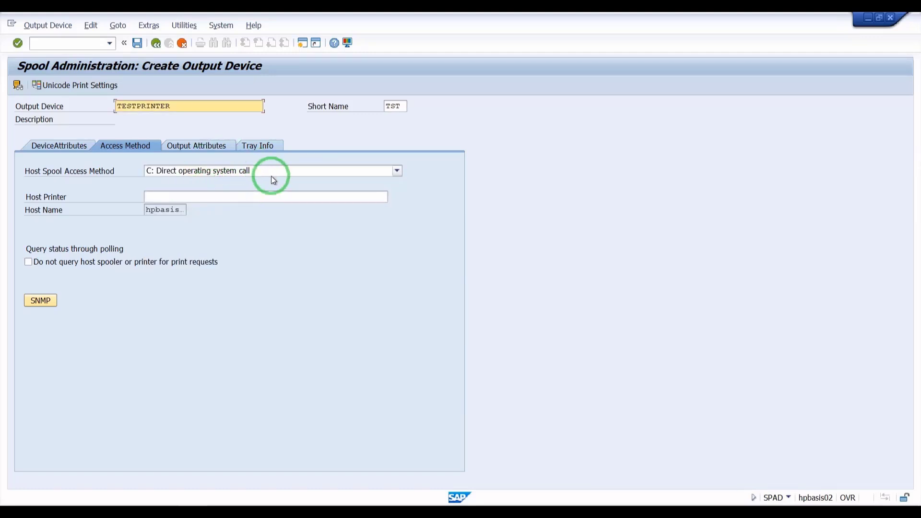
pyautogui.hotkey('alt', 'Tab')
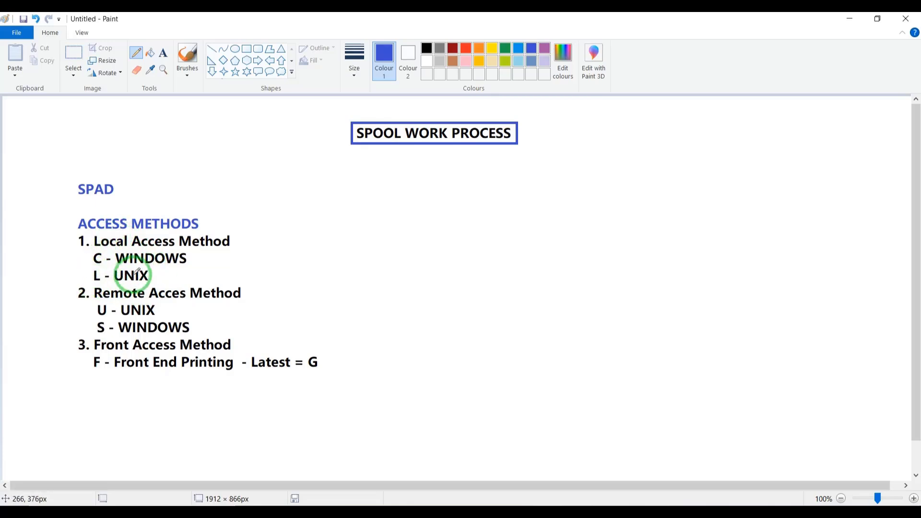
pyautogui.hotkey('alt', 'Tab')
pyautogui.click(275, 172)
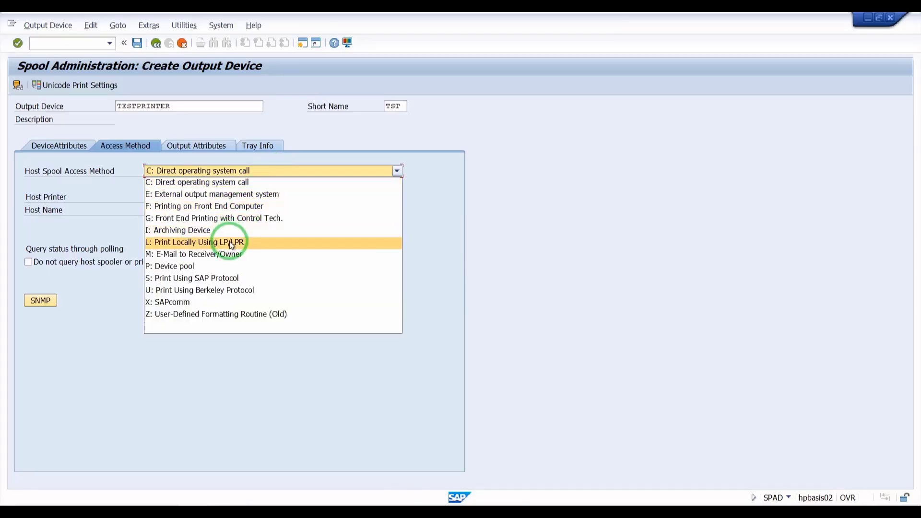
pyautogui.click(230, 241)
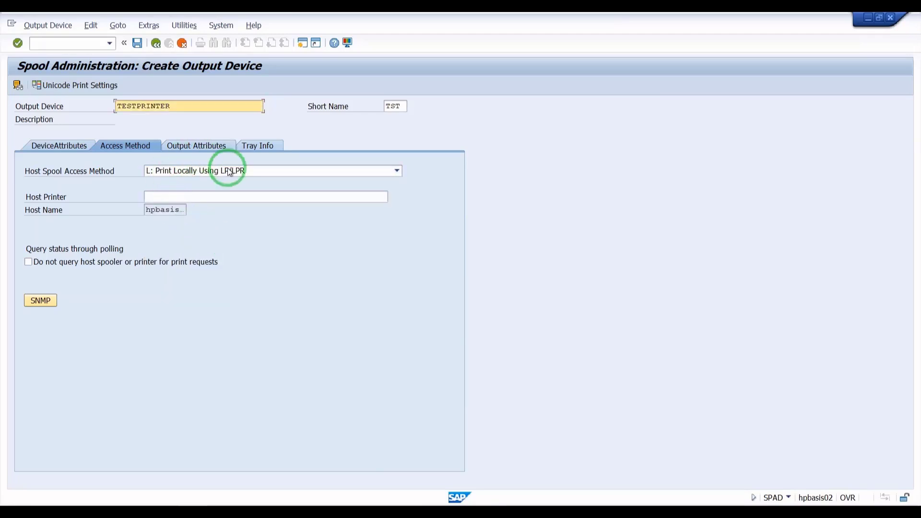
pyautogui.hotkey('alt', 'Tab')
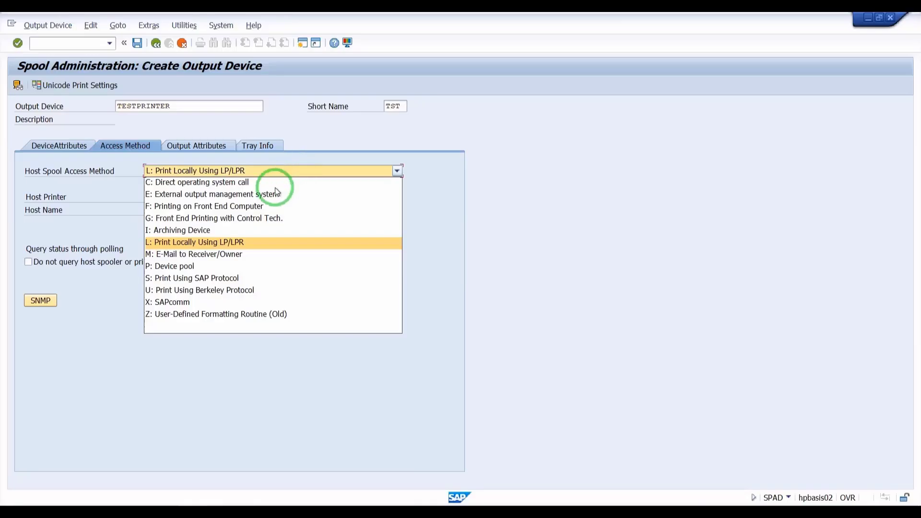
# Try access method U, then settle on S: Print Using SAP Protocol.
pyautogui.click(202, 292)
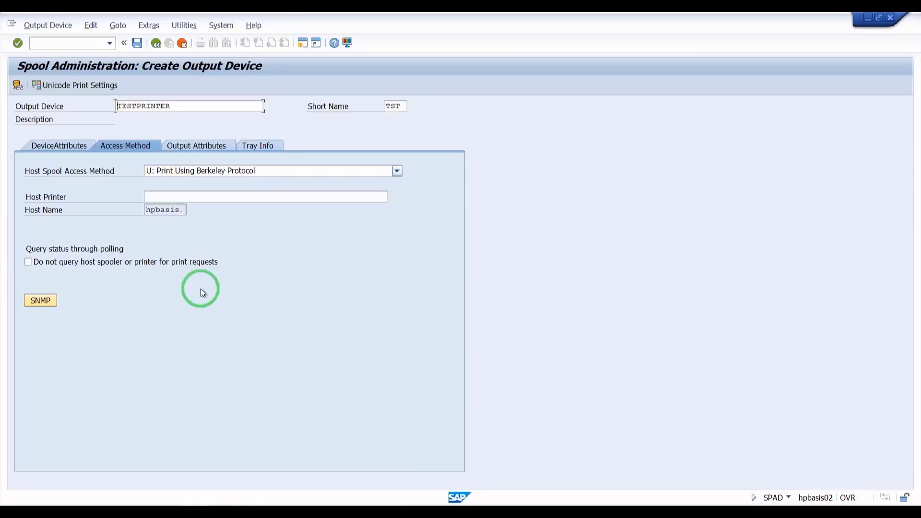
pyautogui.click(340, 166)
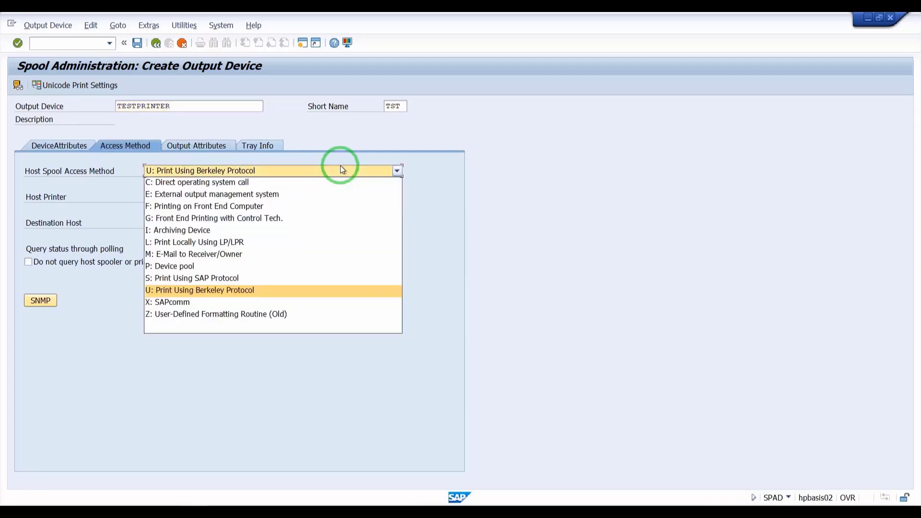
pyautogui.click(202, 280)
pyautogui.click(235, 173)
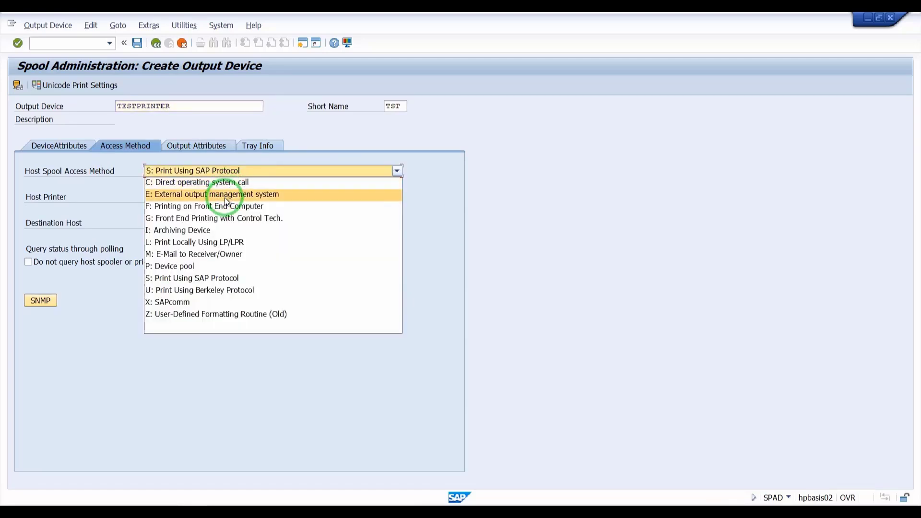
pyautogui.hotkey('alt', 'Tab')
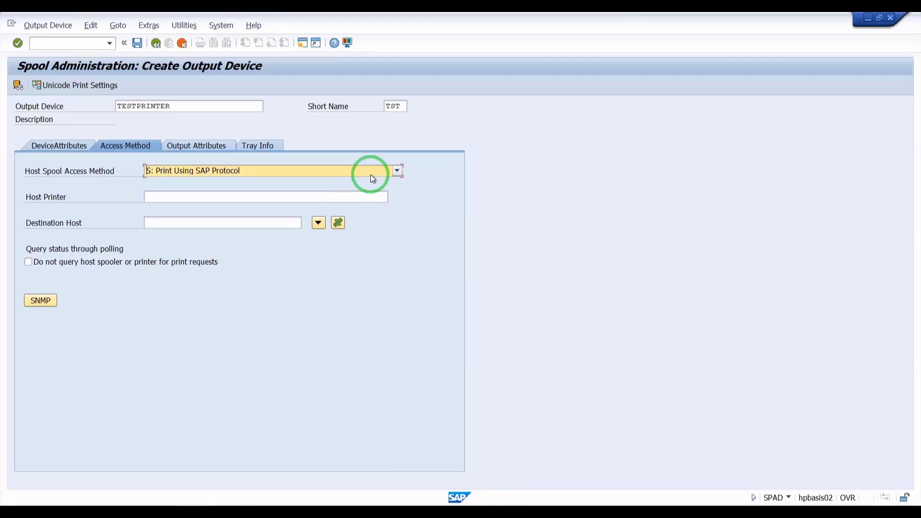
pyautogui.click(370, 175)
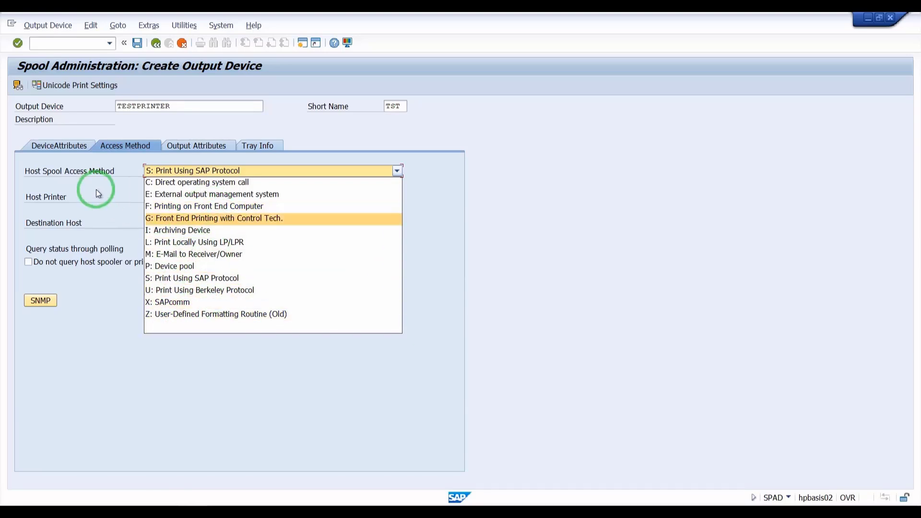
# Switch the host spool access method to L: Print Locally Using LP/LPR.
pyautogui.click(182, 159)
pyautogui.click(202, 171)
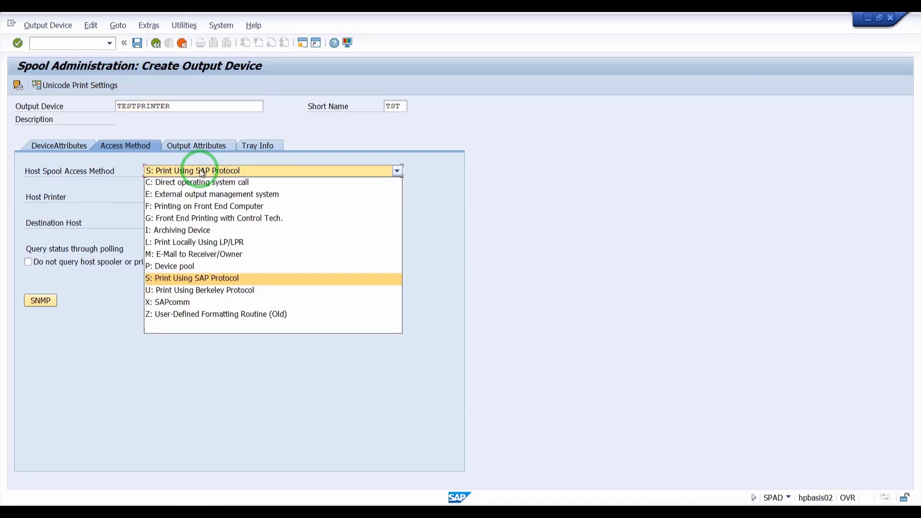
pyautogui.click(183, 242)
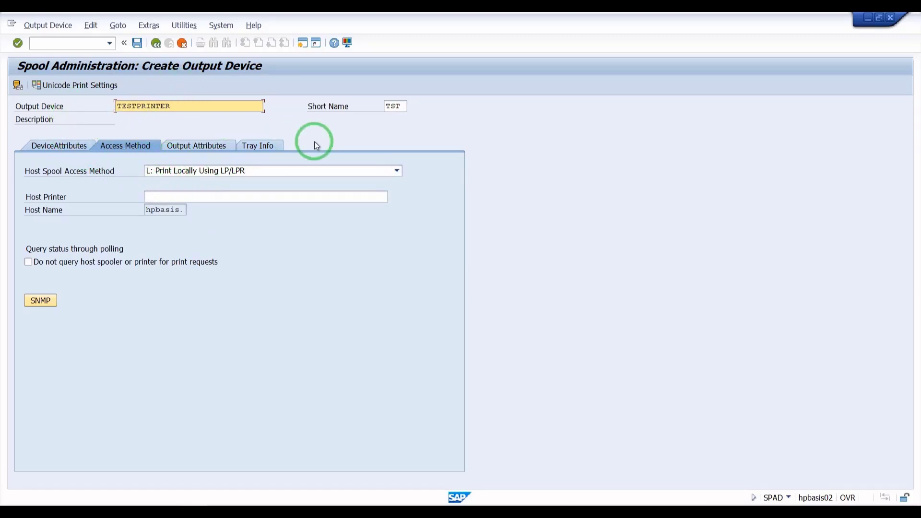
# Enter TESTPRINTER as the host printer after the missing-name notice and save the device.
pyautogui.click(136, 44)
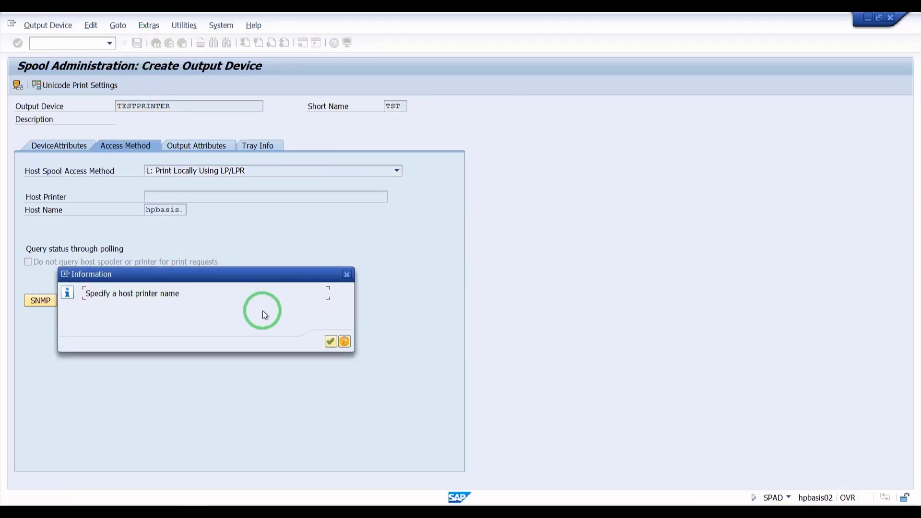
pyautogui.click(331, 342)
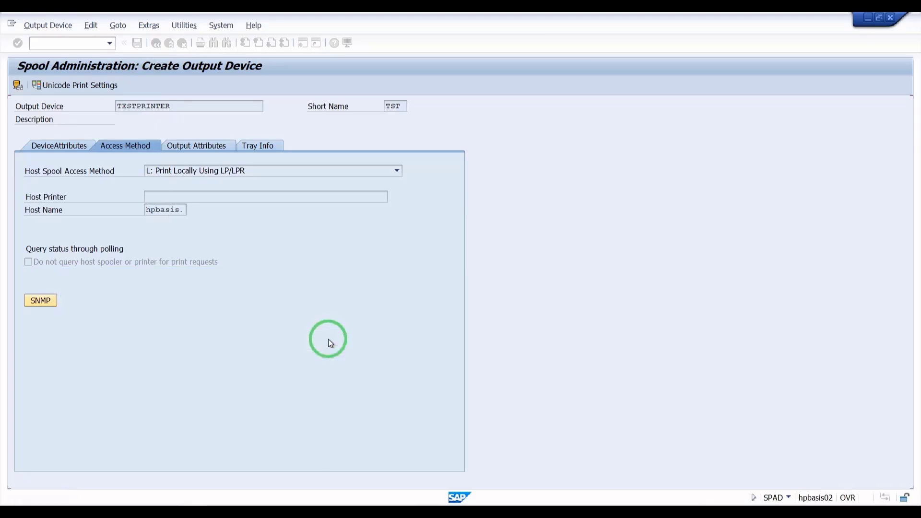
pyautogui.click(176, 196)
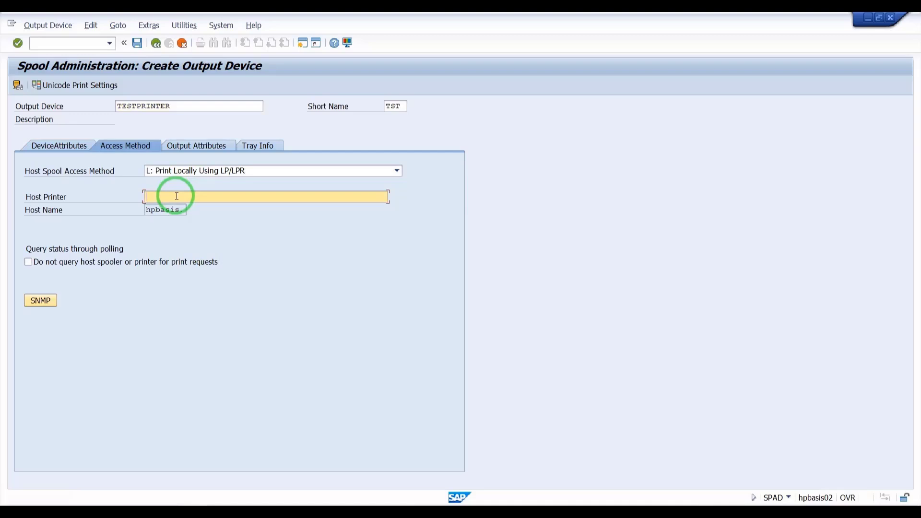
pyautogui.write('TESTPRINTER')
pyautogui.click(138, 43)
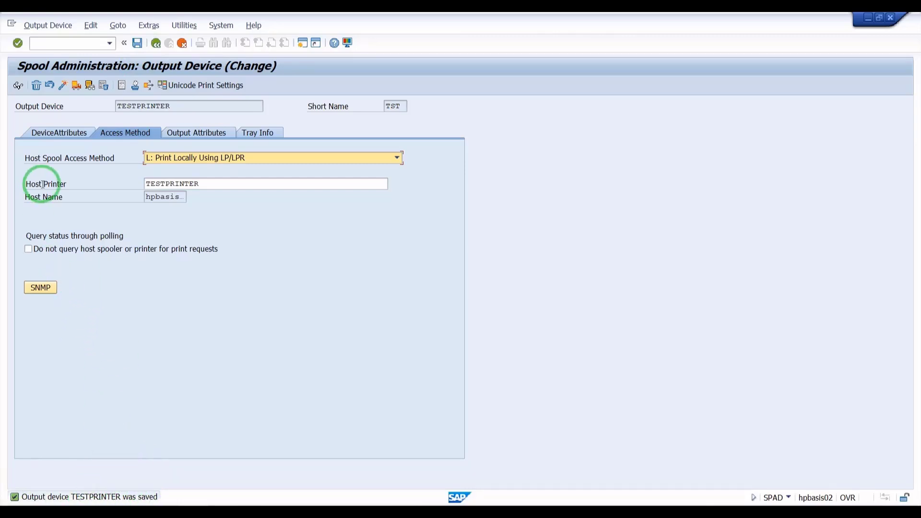
# Return to the output device list and confirm TESTPRINTER appears with device type CAN105.
pyautogui.click(151, 45)
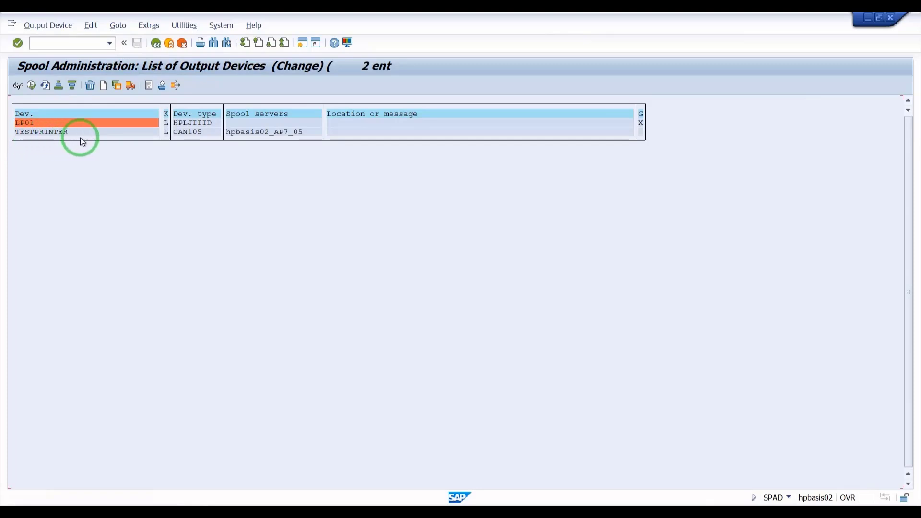
pyautogui.click(195, 134)
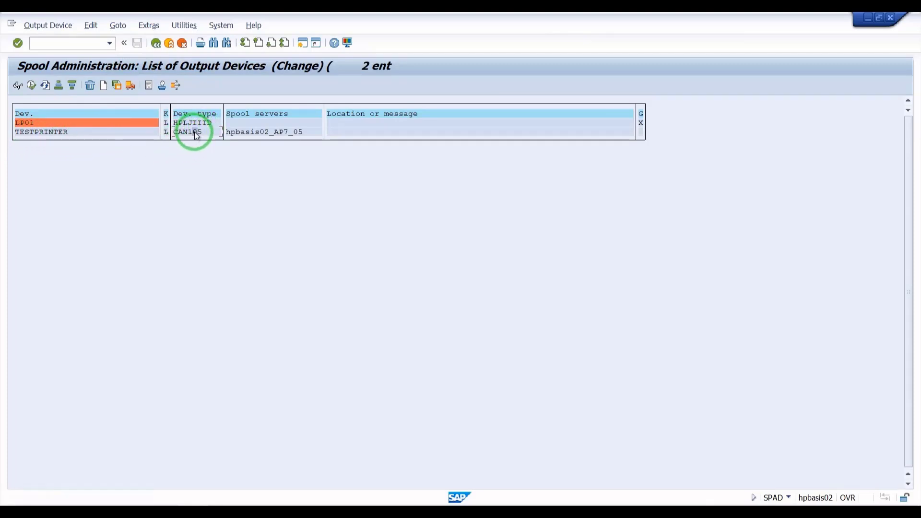